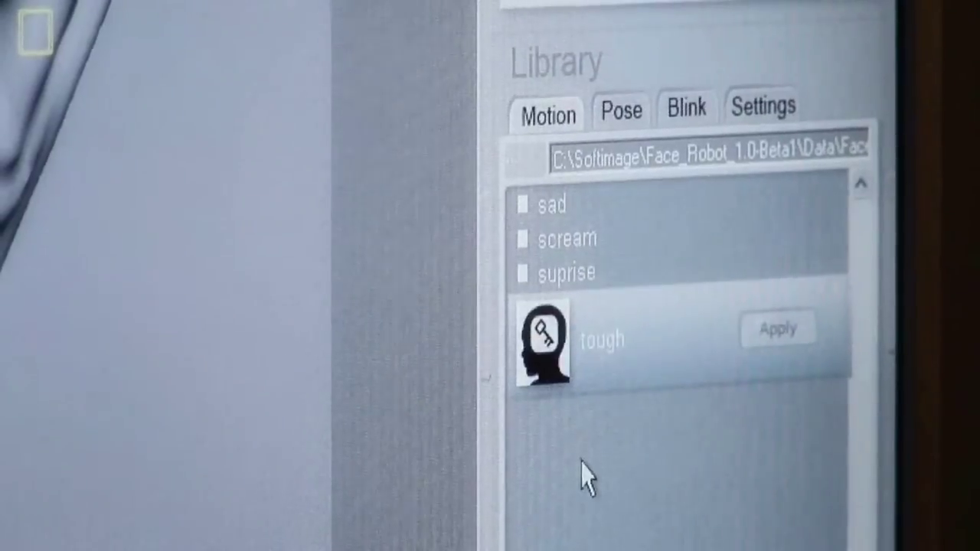
Browse through the videos in the Face Robot playlist
mouse_move(591, 222)
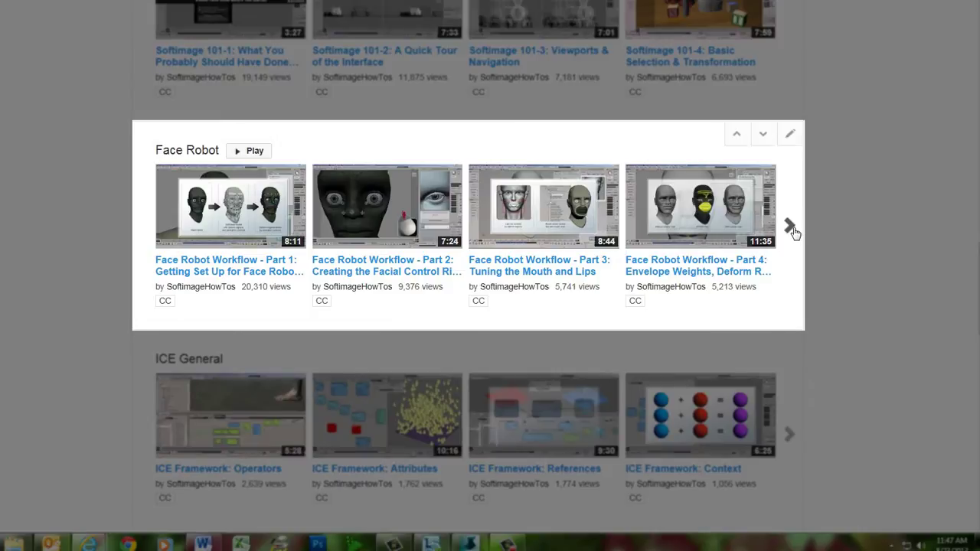
left_click(789, 226)
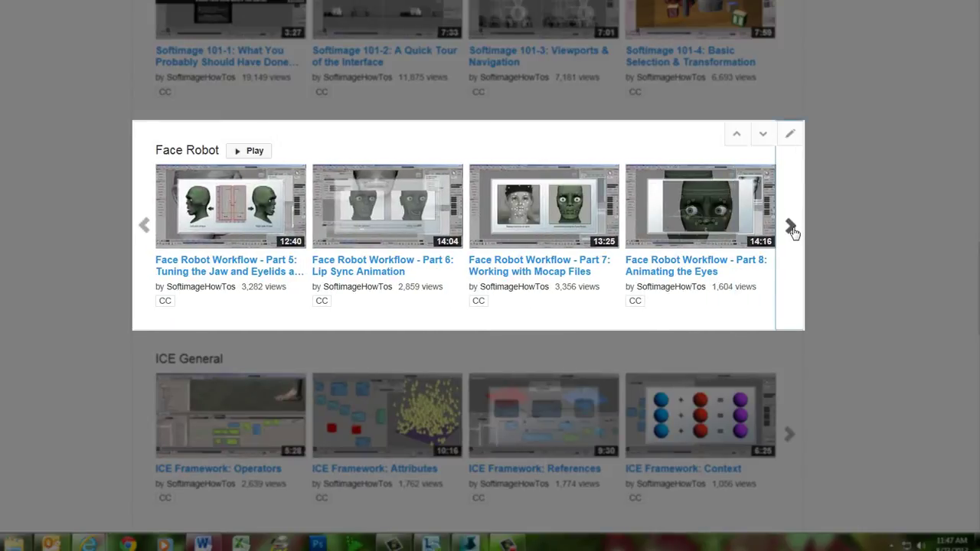
left_click(790, 227)
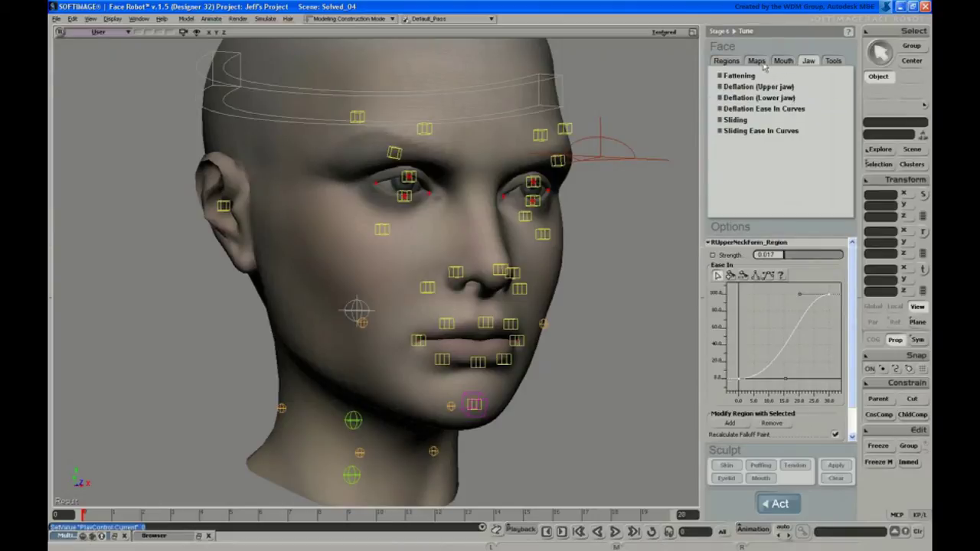
Show the face Regions tuning controls and move the animation to frame 20 for a side view of the opened jaw
left_click(728, 61)
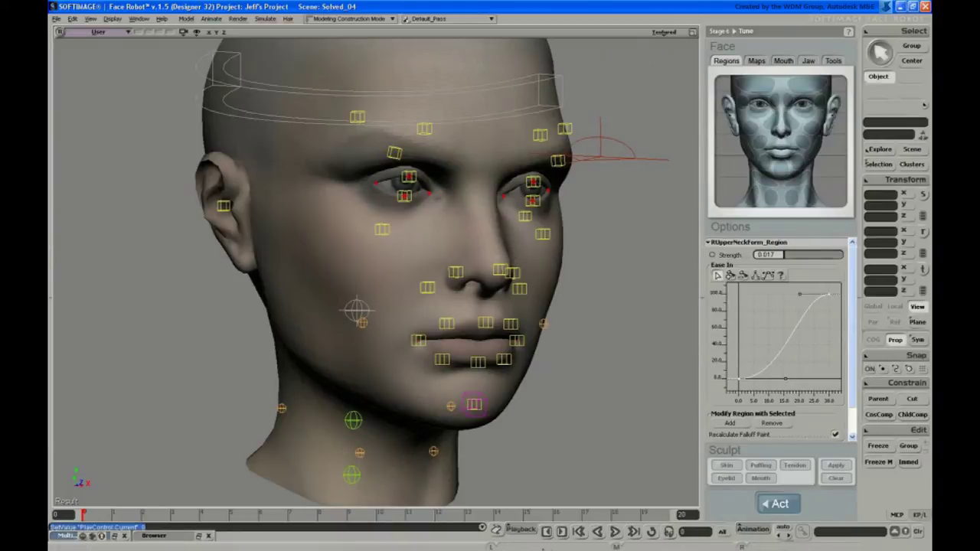
left_click_drag(587, 516, 674, 517)
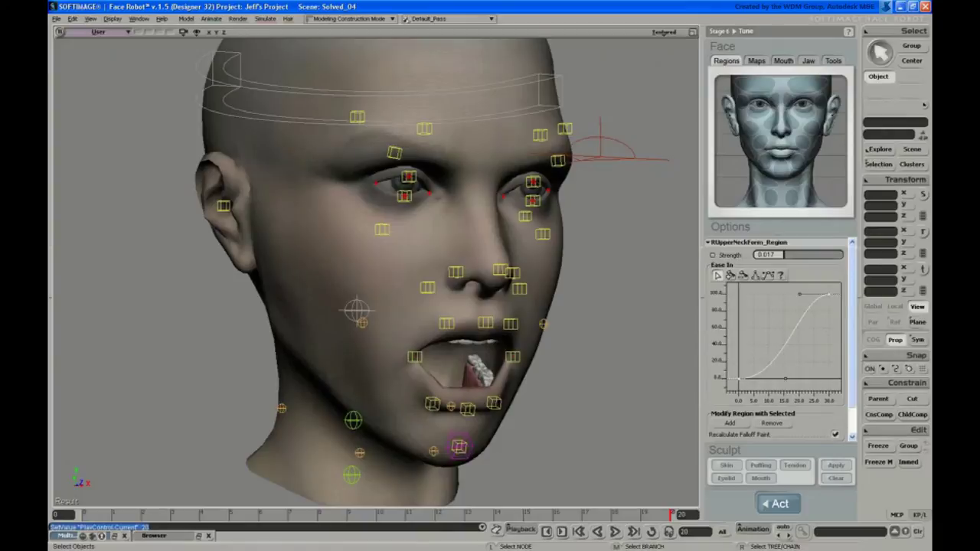
key("s")
right_click_drag(481, 266, 515, 253)
middle_click_drag(516, 253, 459, 344)
left_click_drag(459, 345, 483, 241)
right_click_drag(482, 240, 473, 249)
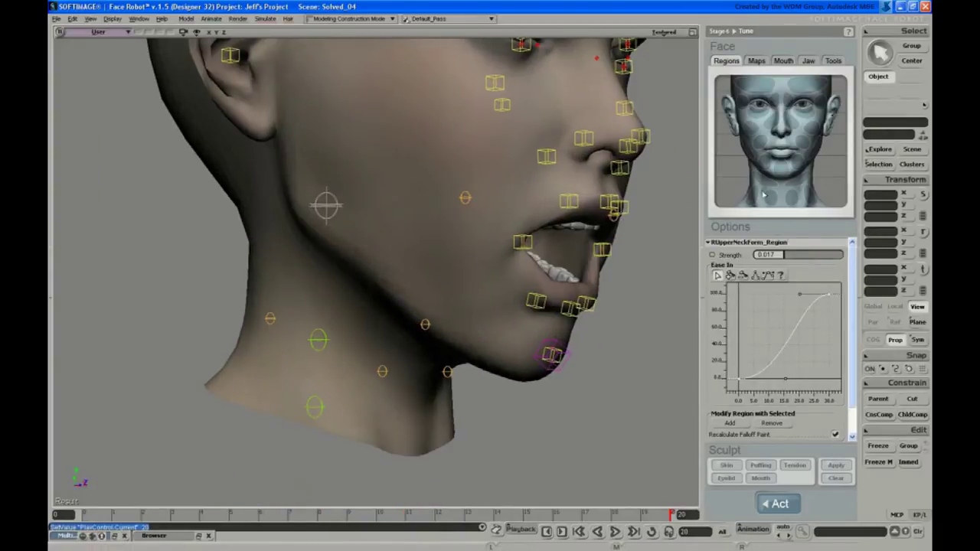
Raise the right upper-neck region's Strength to 0.342 and preview the jaw motion up to frame 20
mouse_move(798, 263)
left_mouse_down()
mouse_move(783, 271)
mouse_move(797, 271)
left_mouse_up()
left_click_drag(655, 514, 693, 530)
left_click(614, 530)
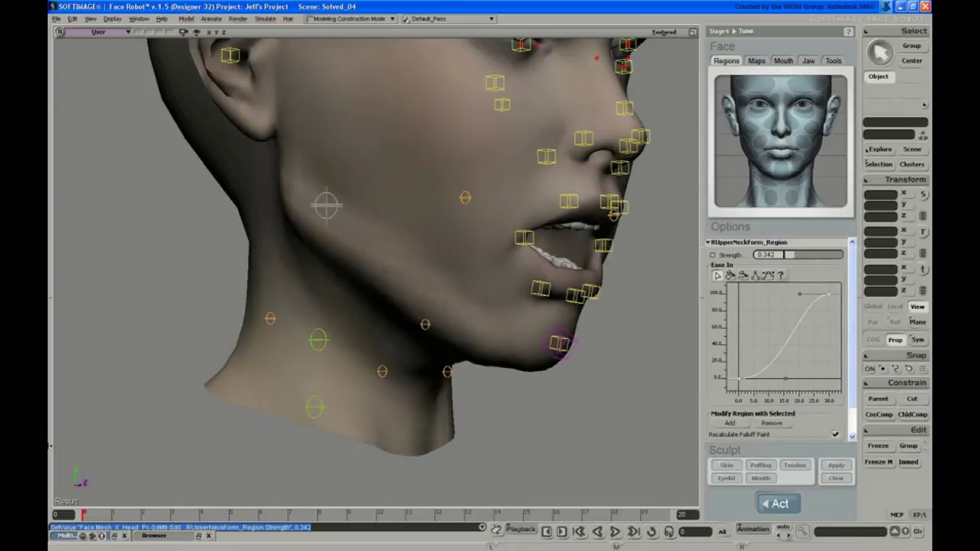
left_click_drag(761, 537, 764, 529)
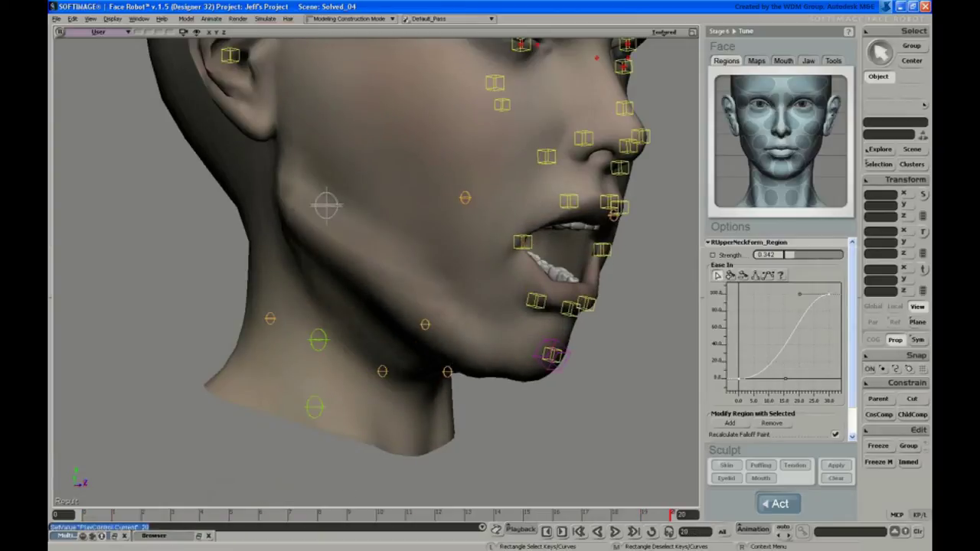
Set the right upper-neck region's Strength to 0 and inspect the jawline from several angles
left_click_drag(792, 256, 754, 256)
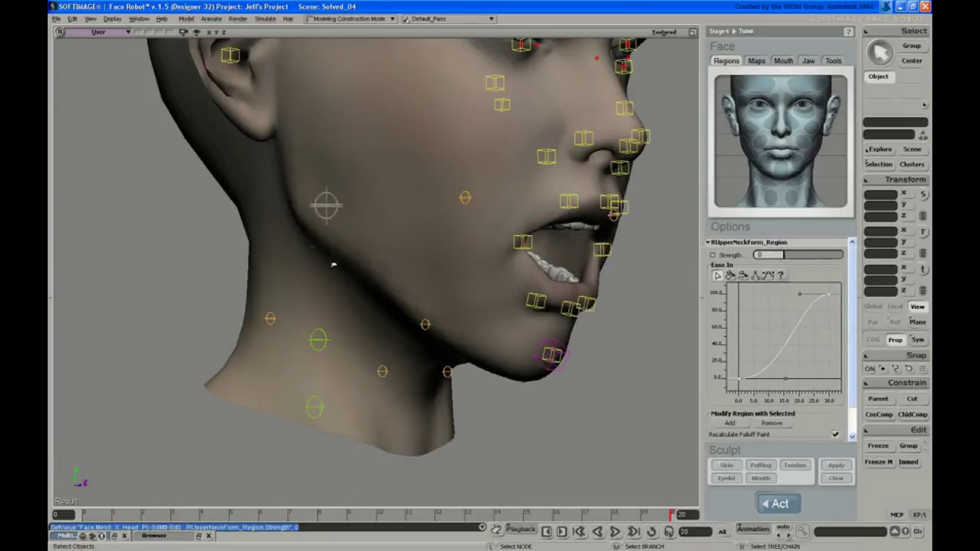
key("s")
right_click_drag(490, 257, 428, 307)
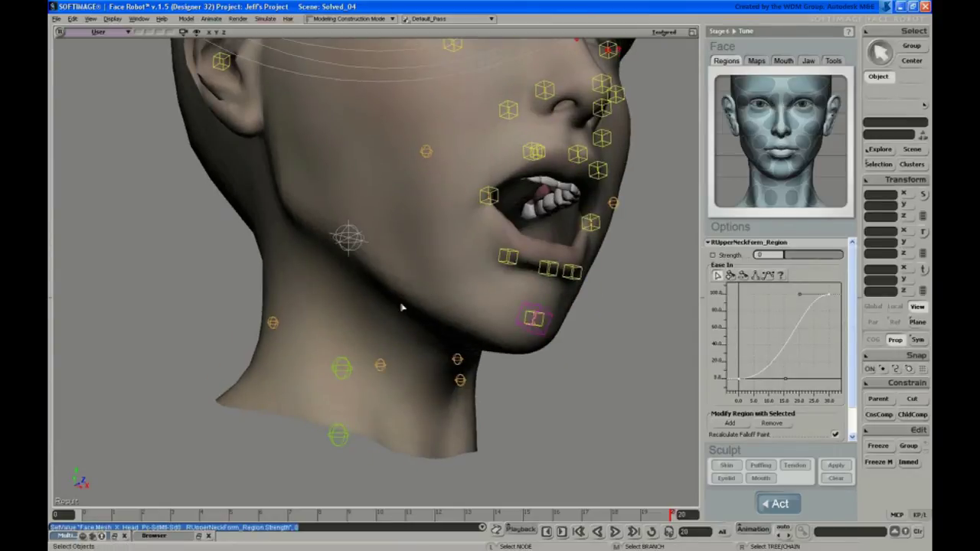
left_click_drag(370, 293, 421, 290)
Set the right upper-neck region's Strength to 0.342 and reshape its Ease In curve to end at about 19.4
left_click_drag(798, 258, 789, 257)
left_click_drag(830, 293, 801, 300)
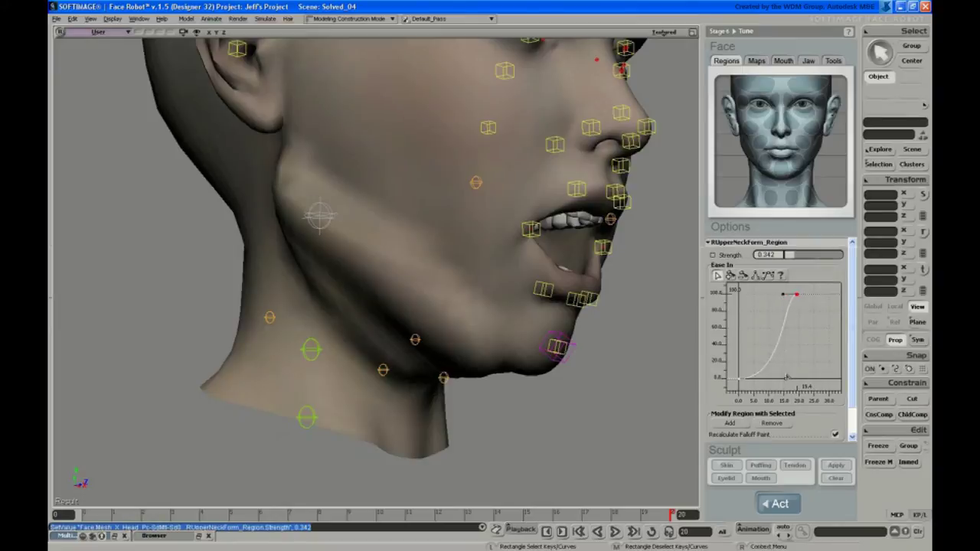
right_click(754, 383)
left_click(763, 384)
left_click_drag(785, 380, 770, 382)
left_click_drag(802, 294, 758, 379)
key("ctrl+z")
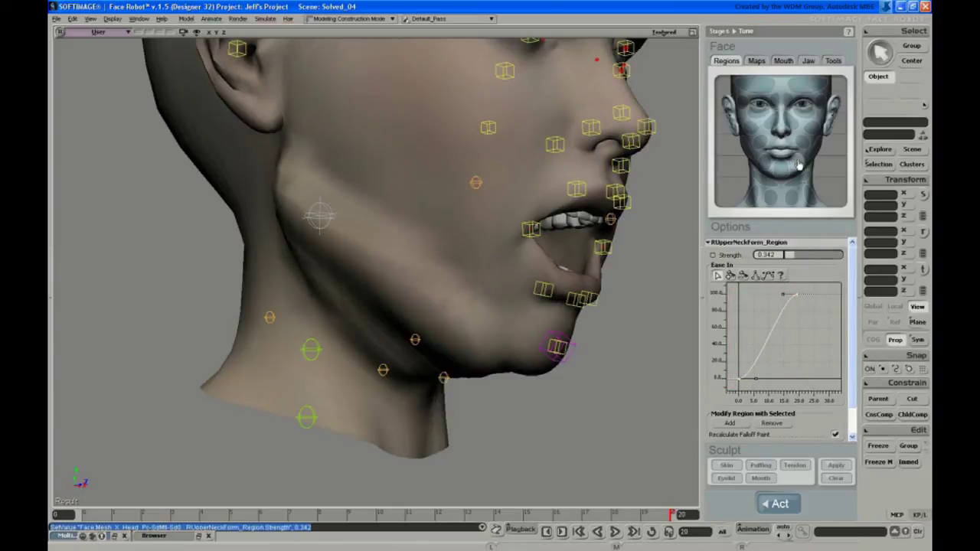
Select the left upper-neck region and shorten its Ease In curve to end at about 19
left_click(804, 178)
left_click(809, 295)
left_click_drag(810, 300, 799, 301)
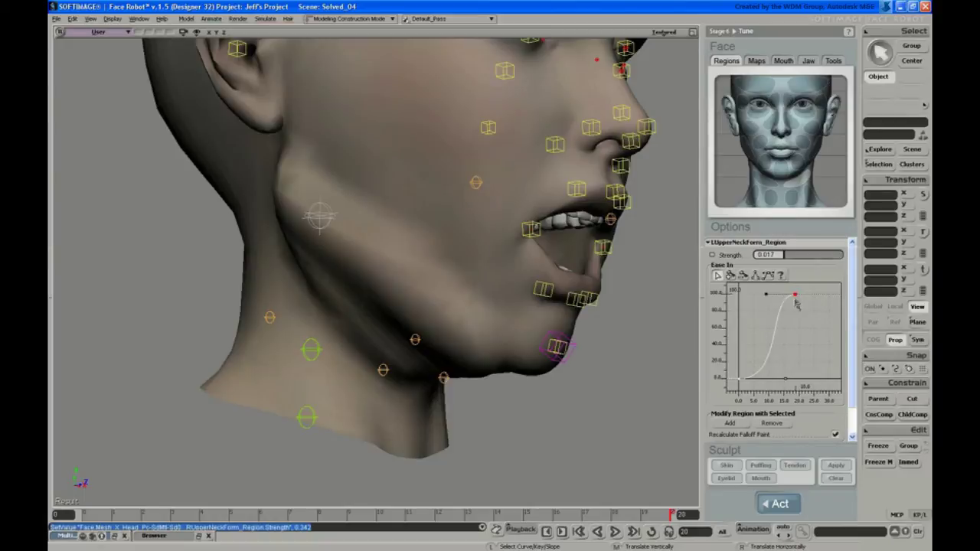
left_click_drag(738, 380, 733, 388)
key("ctrl+z")
Set the Strength of both the right and left upper-neck regions to 0.06
left_click(765, 181)
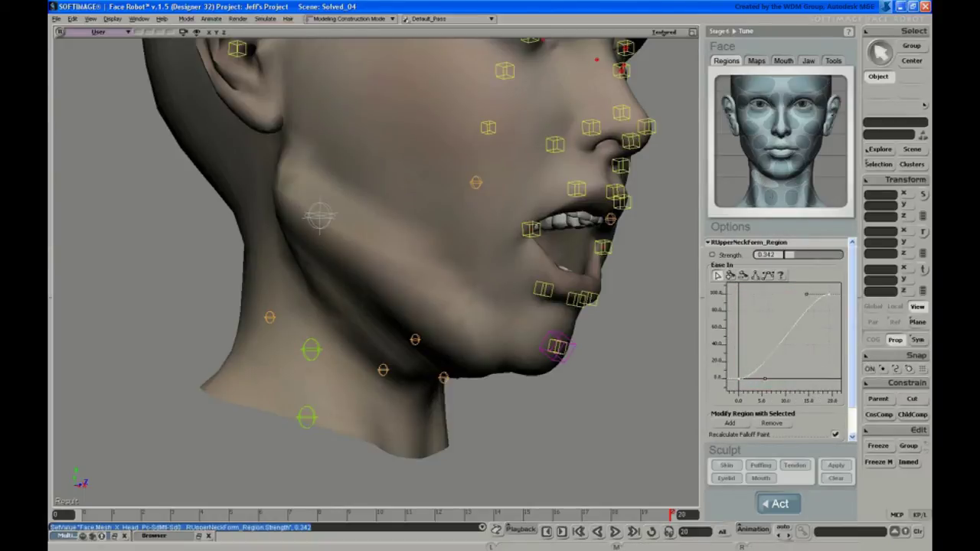
left_click_drag(791, 258, 833, 254)
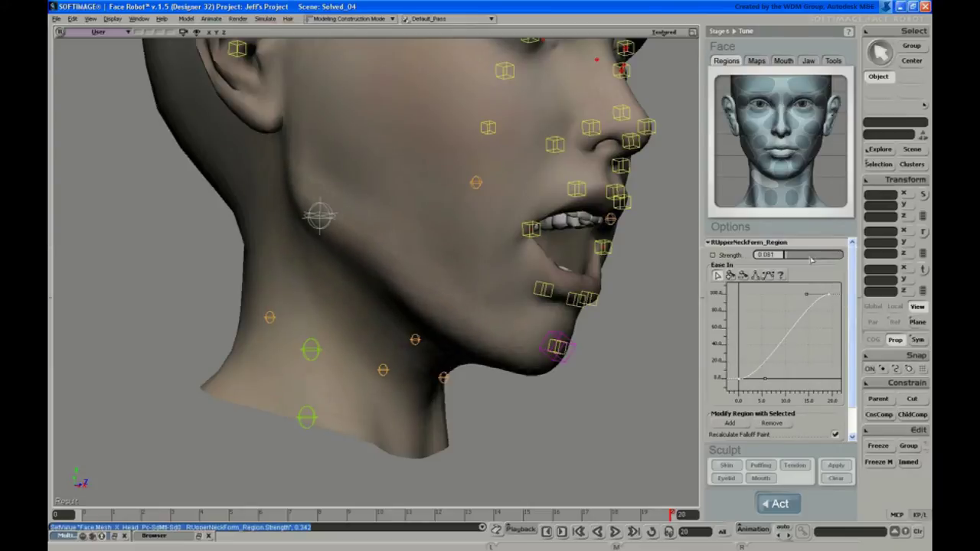
left_click(804, 182)
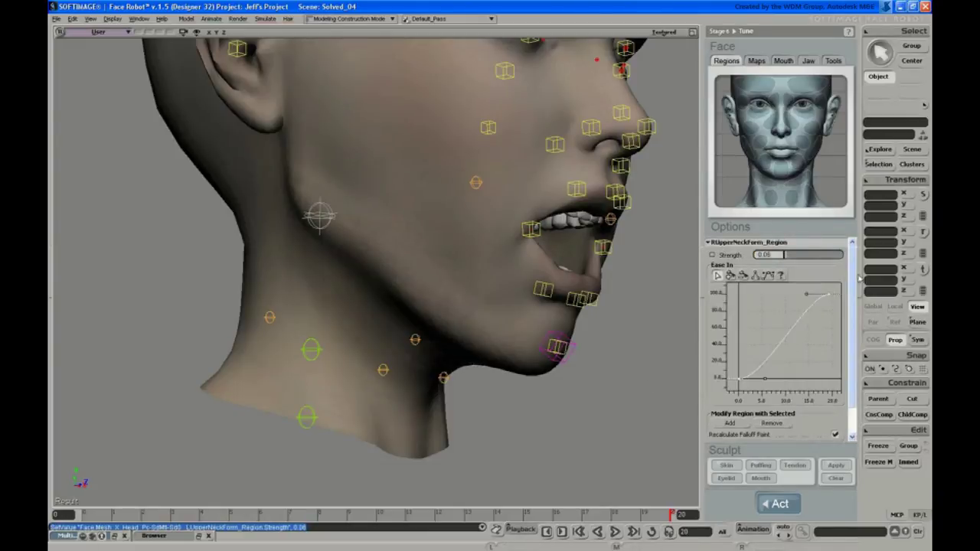
Start painting the right upper-neck region's falloff and reduce its weights from below the ear along the cheek
left_click_drag(857, 279, 856, 314)
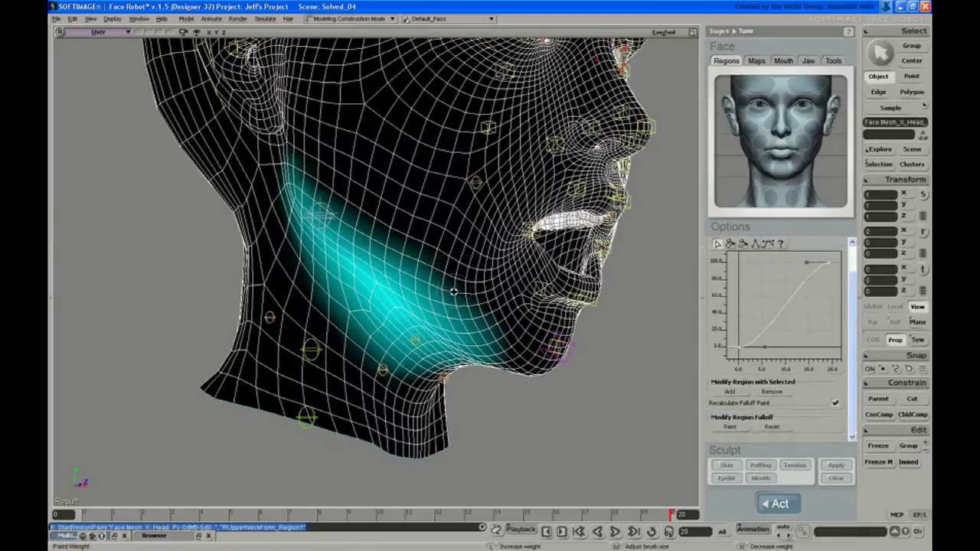
middle_click_drag(453, 292, 481, 273)
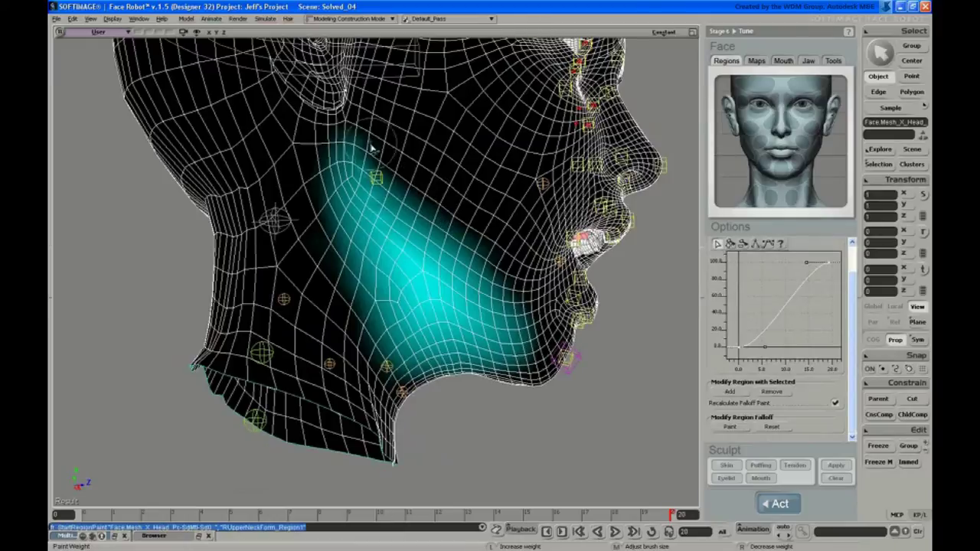
mouse_move(370, 156)
right_mouse_down()
mouse_move(431, 245)
mouse_move(501, 317)
mouse_move(369, 155)
mouse_move(444, 260)
mouse_move(348, 146)
mouse_move(452, 286)
mouse_move(540, 360)
mouse_move(486, 329)
mouse_move(368, 146)
mouse_move(406, 226)
mouse_move(479, 314)
mouse_move(375, 164)
mouse_move(490, 297)
right_mouse_up()
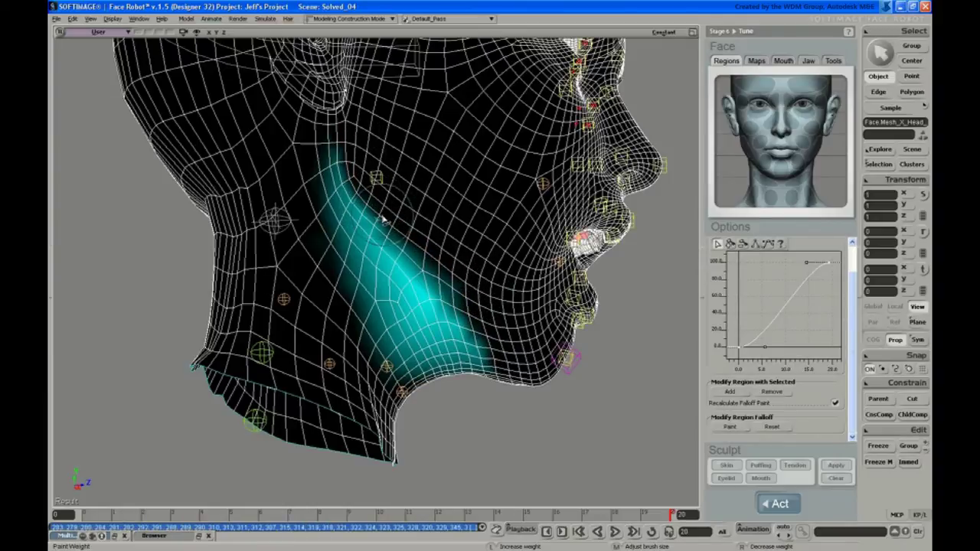
Set the weight brush opacity to 100, trim the right upper-neck falloff along the jawline, and check the jaw motion
key("ctrl+w")
left_click_drag(153, 147, 190, 147)
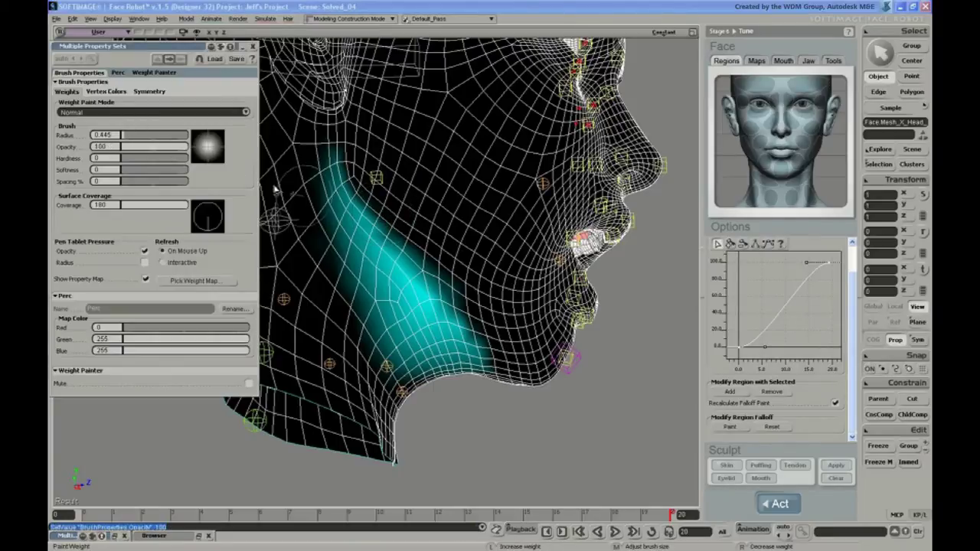
right_click_drag(417, 287, 494, 383)
right_click_drag(524, 284, 492, 298)
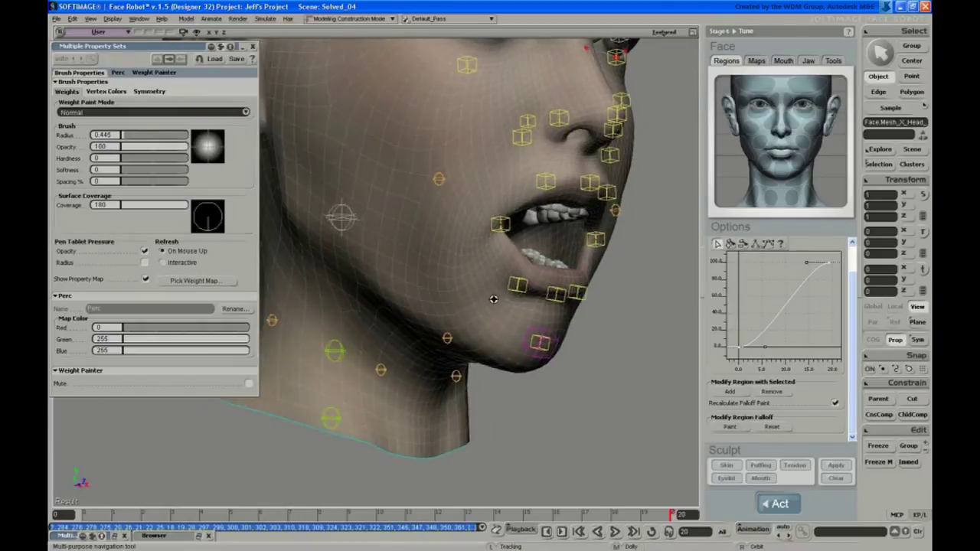
key("space")
key("s")
mouse_move(500, 330)
right_mouse_down()
mouse_move(483, 315)
mouse_move(531, 308)
right_mouse_up()
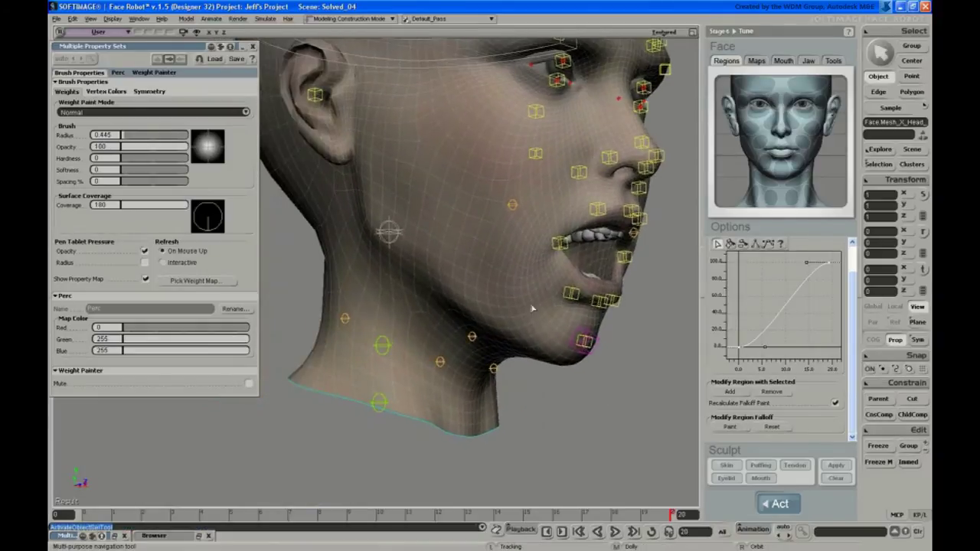
left_click_drag(524, 521, 736, 545)
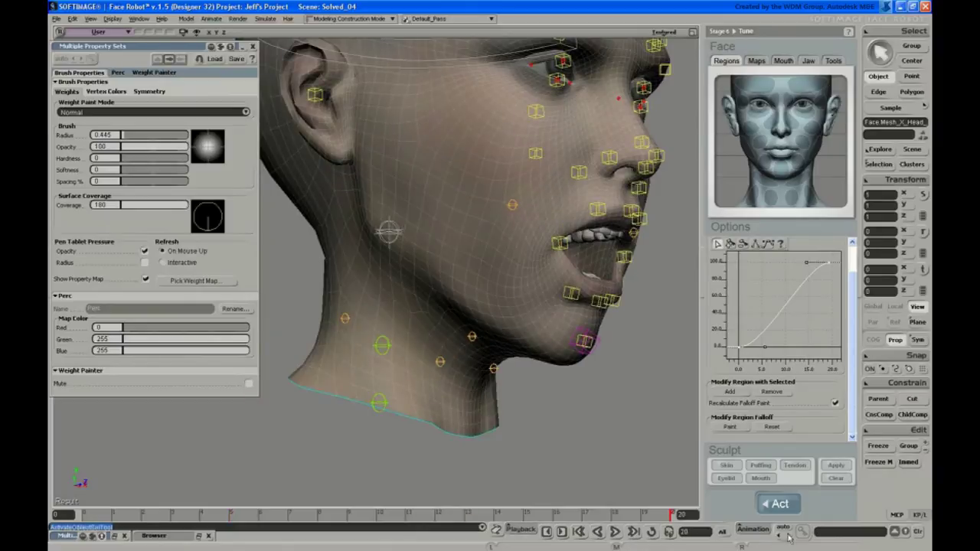
Increase the right upper-neck region's Strength to 0.108 while checking the jaw and neck from several angles
scroll(798, 256, "up", 2)
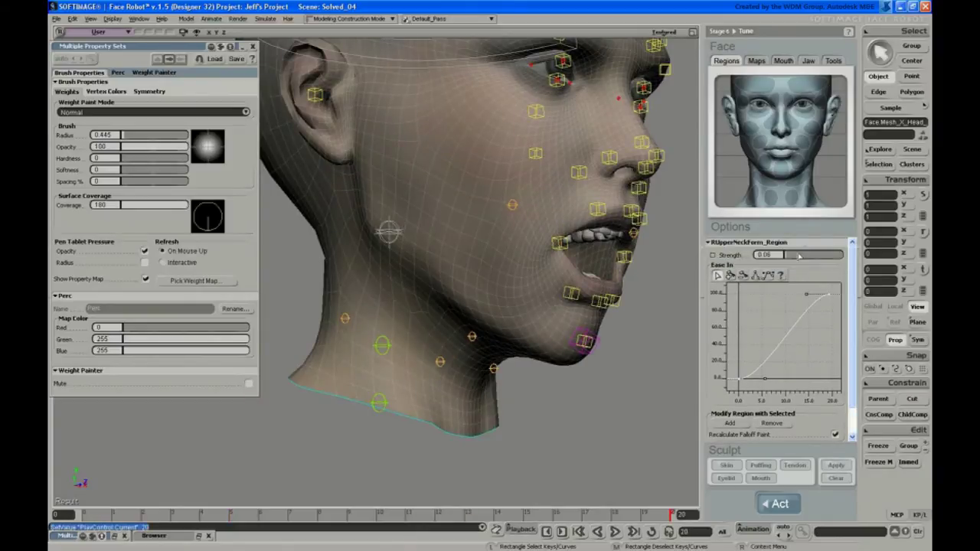
left_click_drag(791, 262, 788, 259)
key("s")
mouse_move(420, 243)
right_mouse_down()
mouse_move(418, 227)
mouse_move(409, 236)
mouse_move(432, 251)
right_mouse_up()
left_click_drag(788, 258, 789, 258)
key("s")
mouse_move(461, 323)
right_mouse_down()
mouse_move(488, 321)
mouse_move(463, 325)
right_mouse_up()
right_click_drag(453, 330, 396, 264)
key("s")
key("s")
right_click_drag(409, 303, 462, 321)
key("s")
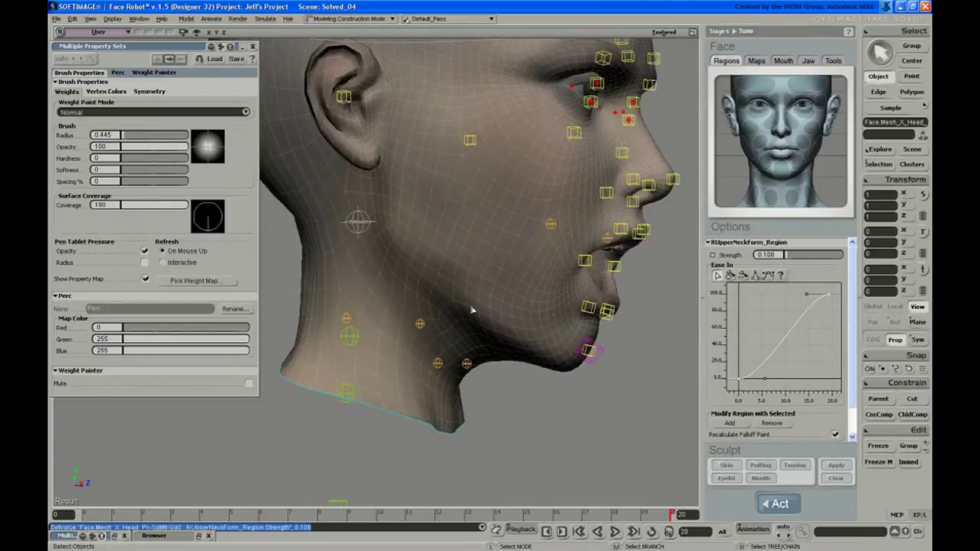
Refine the right upper-neck falloff weights along the jaw between the ear and the chin
key("w")
right_click_drag(465, 263, 435, 229)
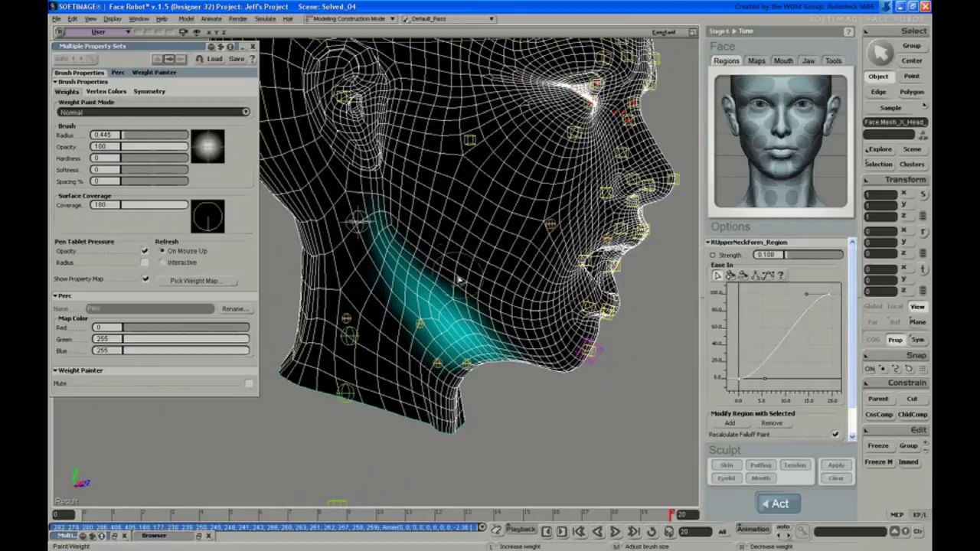
left_click_drag(448, 258, 505, 327)
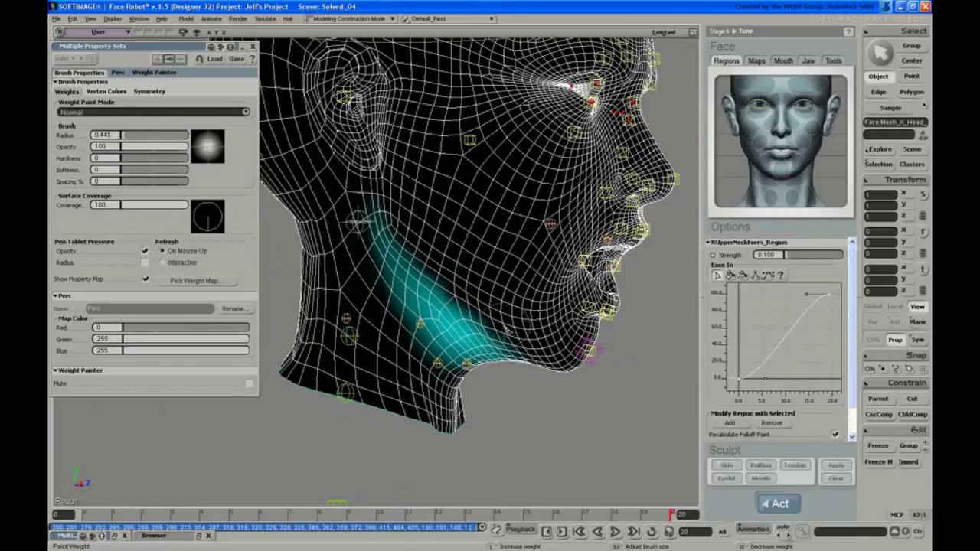
key("s")
right_click_drag(508, 331, 508, 302)
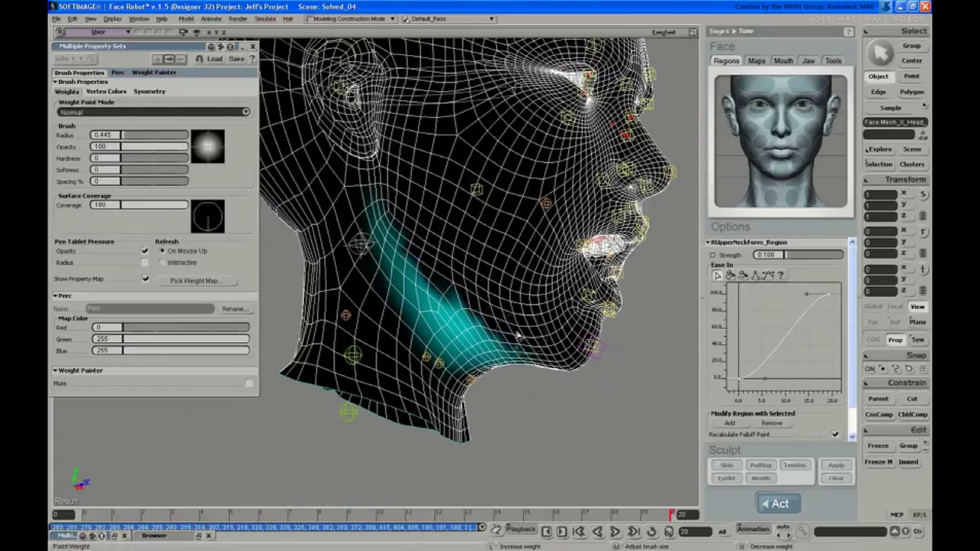
left_click_drag(518, 335, 513, 347)
left_click_drag(376, 236, 362, 244)
Paint the right upper-neck falloff beneath the jaw and soften its edge toward the throat
key("s")
right_click_drag(490, 313, 457, 271)
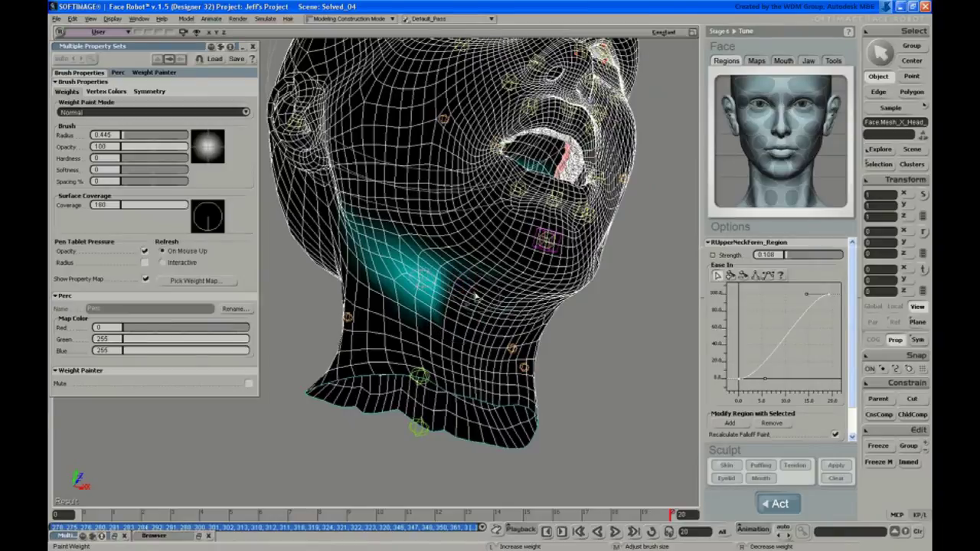
left_click_drag(482, 343, 460, 277)
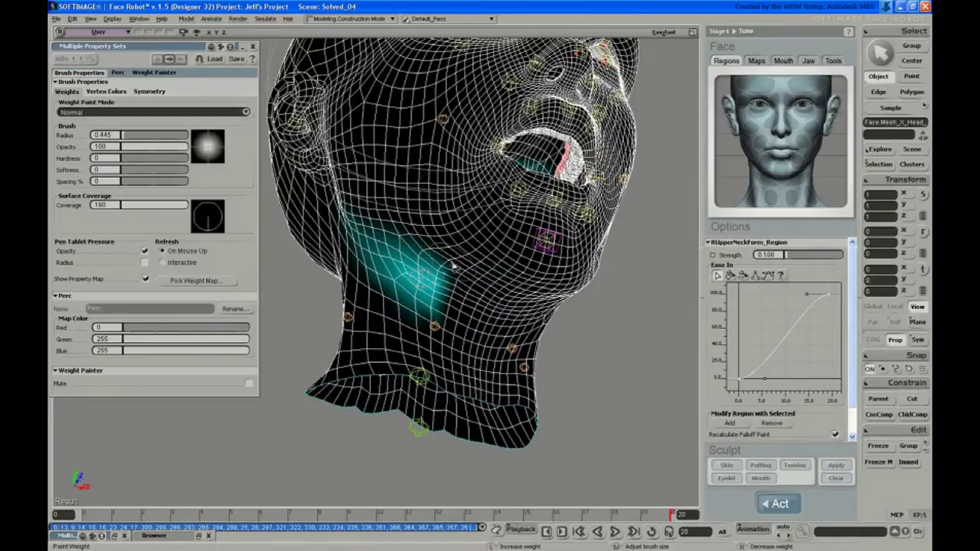
mouse_move(389, 313)
left_mouse_down()
mouse_move(410, 323)
mouse_move(444, 373)
left_mouse_up()
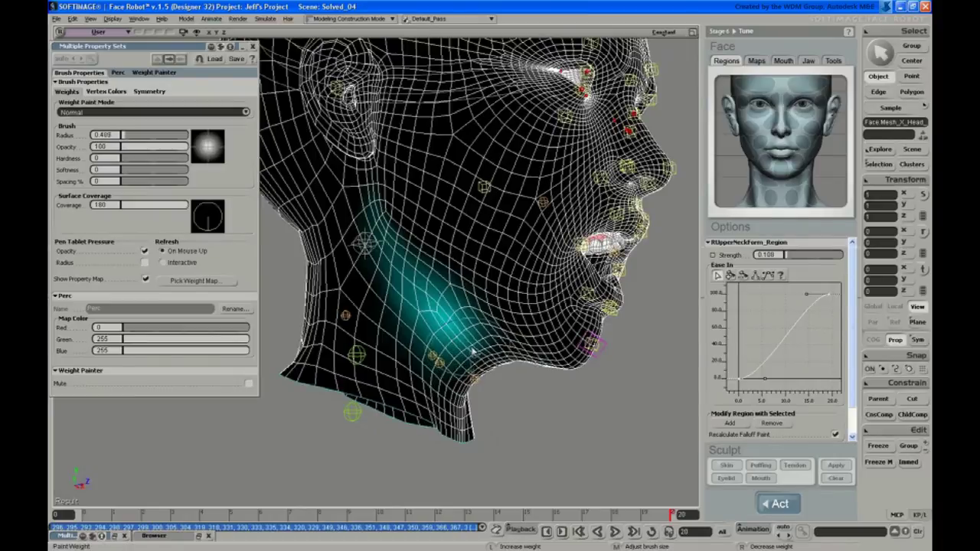
mouse_move(492, 301)
left_mouse_down()
mouse_move(427, 302)
mouse_move(446, 300)
left_mouse_up()
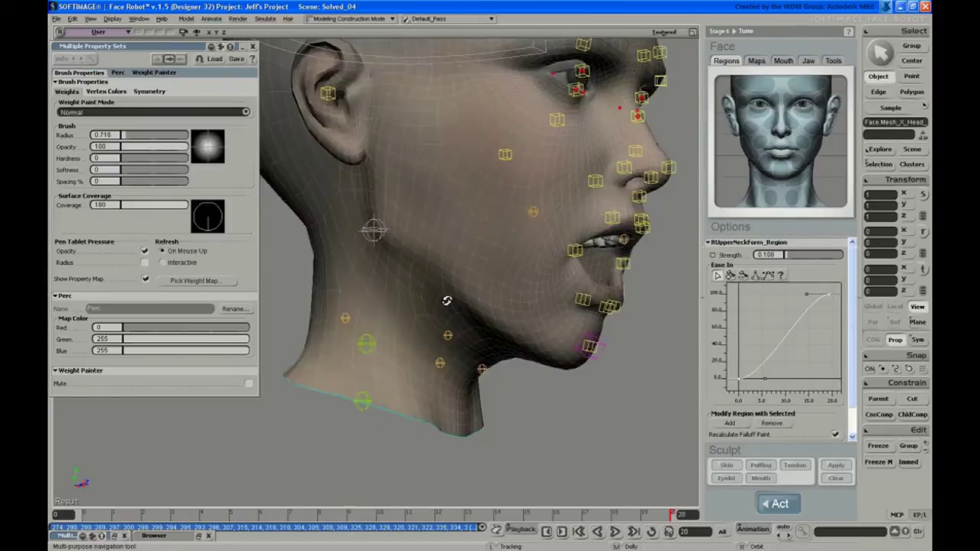
Resize the weight brush to a radius of about 0.77 and reduce the falloff near the back corner of the jaw
middle_click_drag(379, 258, 367, 258)
right_click_drag(368, 258, 382, 293)
middle_click_drag(371, 278, 384, 279)
right_click_drag(373, 268, 378, 294)
Lower the right upper-neck region's Strength to 0.09
key("s")
right_click_drag(481, 313, 471, 294)
left_click_drag(789, 260, 789, 259)
right_click_drag(495, 286, 453, 307)
Set the brush's surface coverage to 90 and radius to about 1.6, and reduce the stray weights inside the mouth
mouse_move(488, 302)
left_mouse_down()
mouse_move(507, 221)
mouse_move(468, 252)
mouse_move(463, 230)
left_mouse_up()
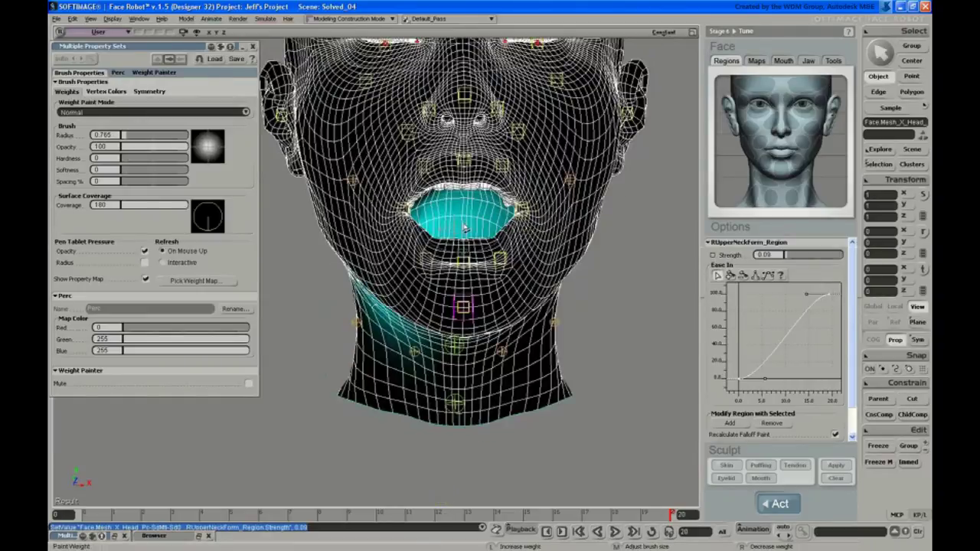
left_click(110, 205)
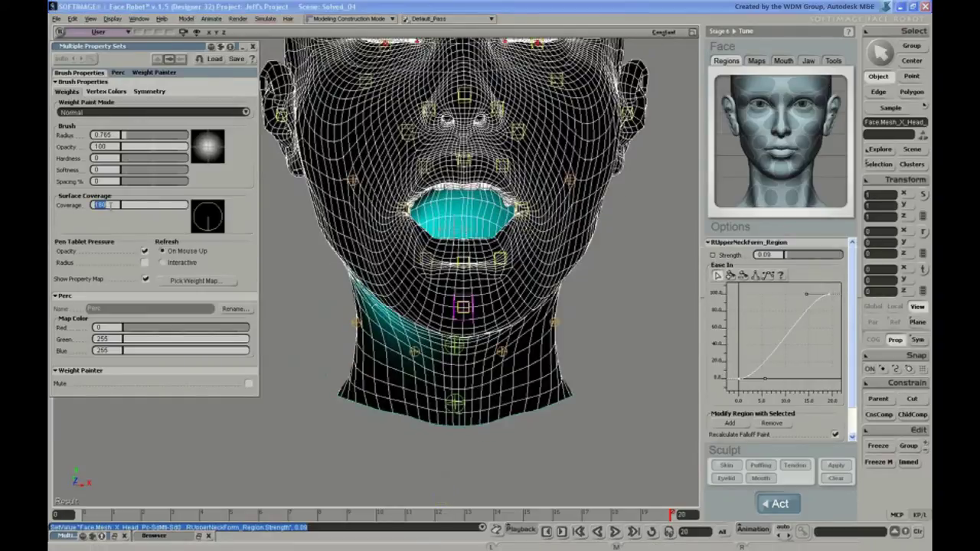
type("90")
key("Return")
middle_click_drag(512, 226, 475, 222)
mouse_move(476, 221)
right_mouse_down()
mouse_move(466, 221)
mouse_move(489, 306)
mouse_move(461, 294)
mouse_move(415, 304)
mouse_move(389, 279)
mouse_move(408, 263)
mouse_move(510, 291)
right_mouse_up()
Return to a shaded three-quarter view and set the right upper-neck region's Strength to 0.342
key("s")
key("s")
left_click_drag(793, 257, 801, 255)
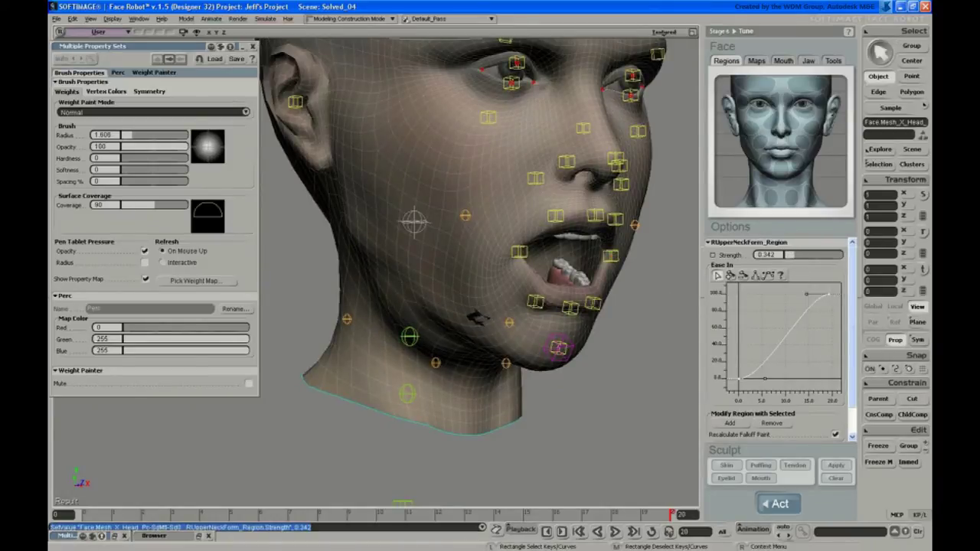
Set the right upper-neck region's Strength to 0 and inspect the mouth interior from the opposite side
key("s")
middle_click_drag(532, 265, 521, 287)
right_click_drag(521, 286, 475, 298)
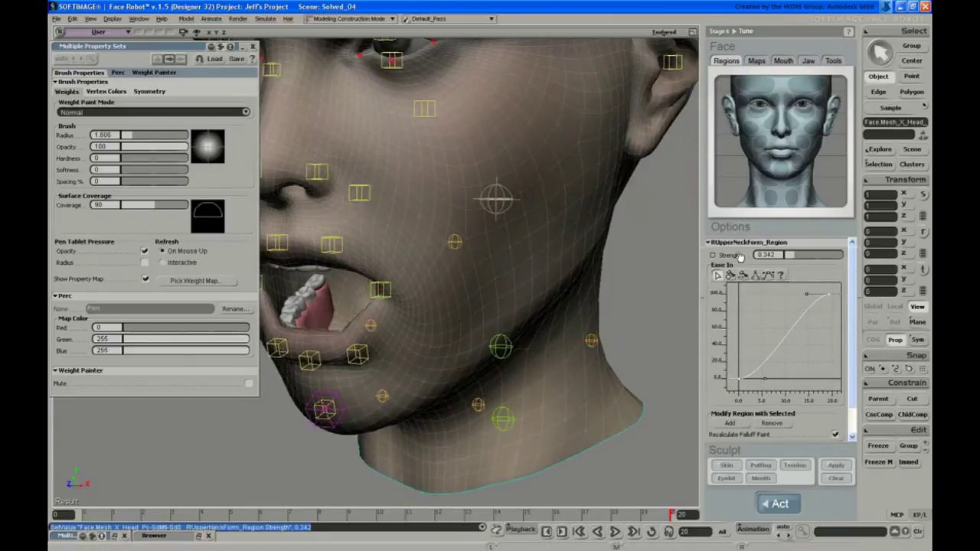
key("s")
left_click_drag(324, 322, 364, 333)
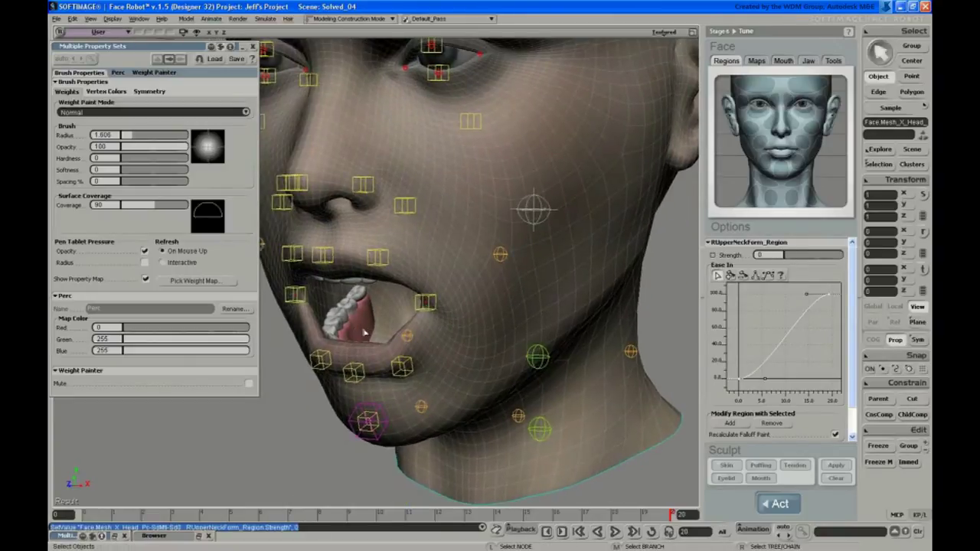
Using a weight brush radius of about 1.17, touch up the falloff near the mouth corner and set the right upper-neck region's Strength to 0.144
key("w")
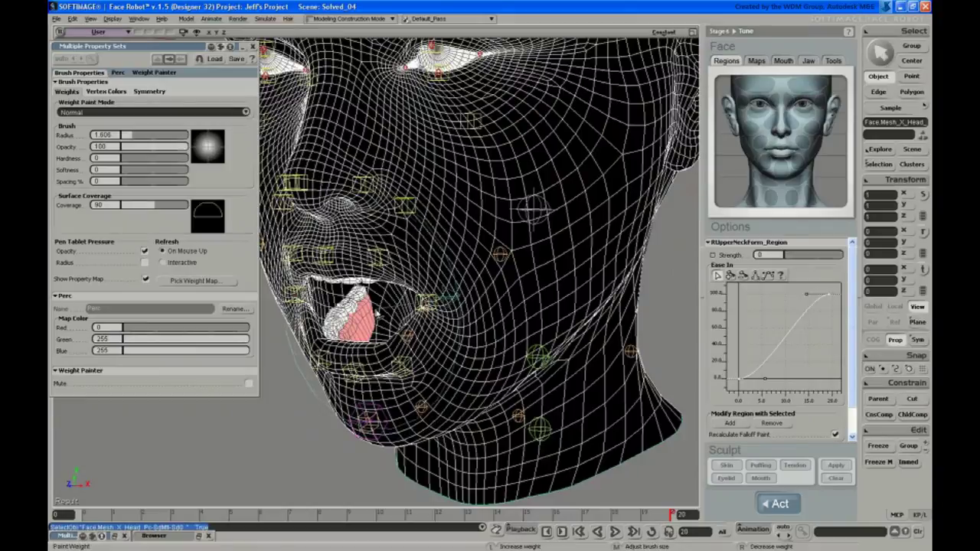
middle_click_drag(378, 316, 373, 320)
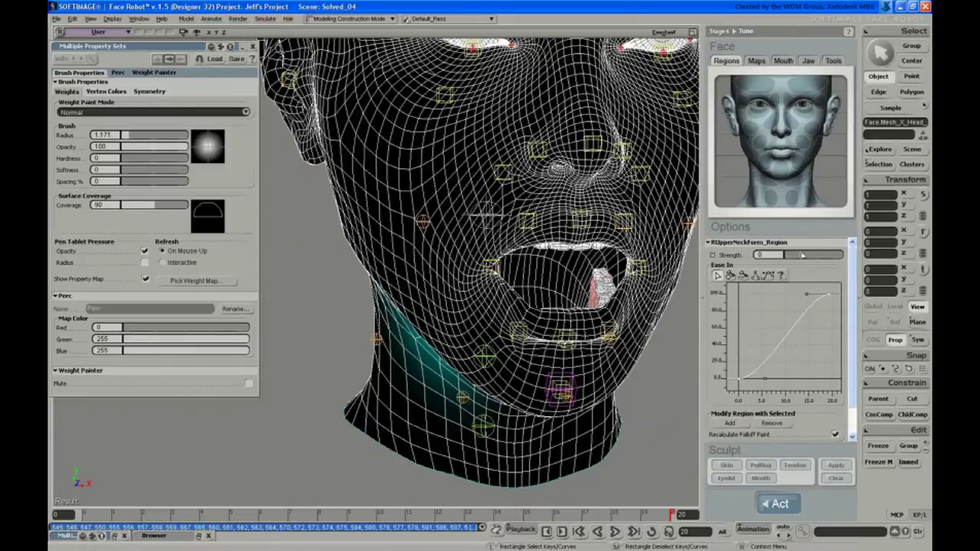
left_click_drag(810, 261, 756, 258)
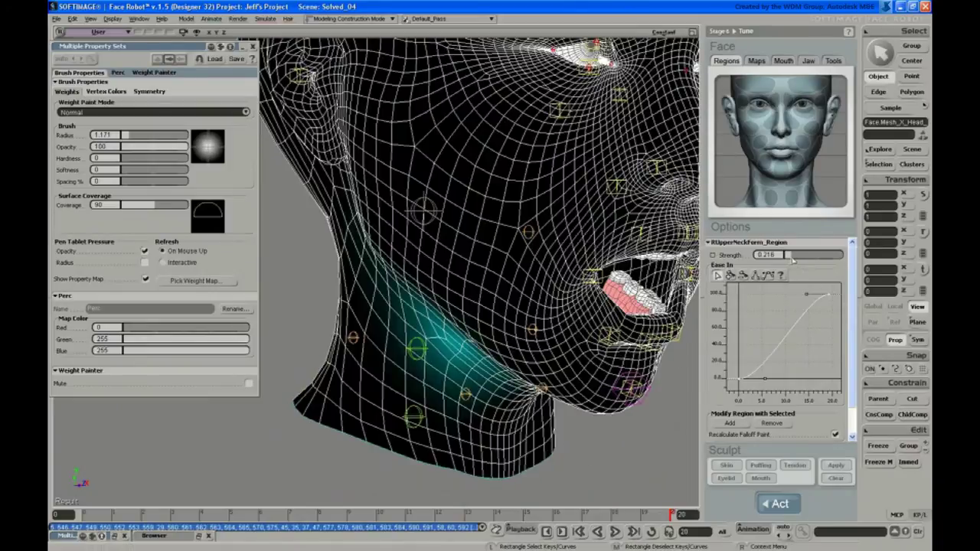
mouse_move(793, 261)
left_mouse_down()
mouse_move(808, 261)
mouse_move(784, 265)
left_mouse_up()
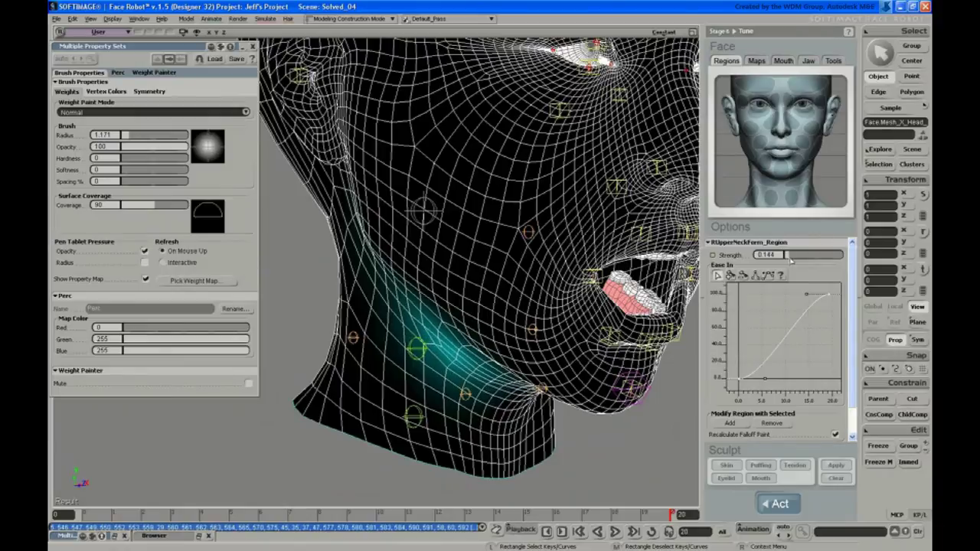
Return to a shaded view and switch to the left upper-neck region, facing that side of the head
key("s")
right_click_drag(328, 339, 373, 324)
key("space")
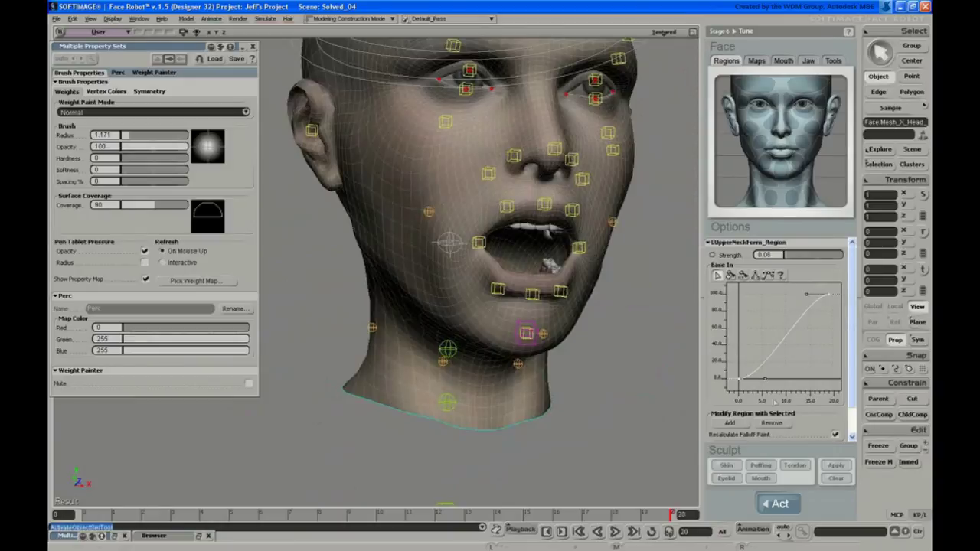
scroll(796, 404, "down", 3)
key("s")
mouse_move(514, 267)
right_mouse_down()
mouse_move(559, 300)
mouse_move(508, 305)
mouse_move(451, 267)
right_mouse_up()
Shrink the weight brush and clean up the left upper-neck region's falloff along the jaw
left_click(730, 427)
left_click_drag(545, 188, 463, 269)
key("ctrl+z")
key("s")
mouse_move(474, 222)
right_mouse_down()
mouse_move(419, 227)
mouse_move(383, 214)
right_mouse_up()
mouse_move(482, 222)
right_mouse_down()
mouse_move(476, 188)
mouse_move(376, 330)
right_mouse_up()
middle_click_drag(376, 330, 368, 322)
left_click_drag(367, 321, 366, 270, "shift")
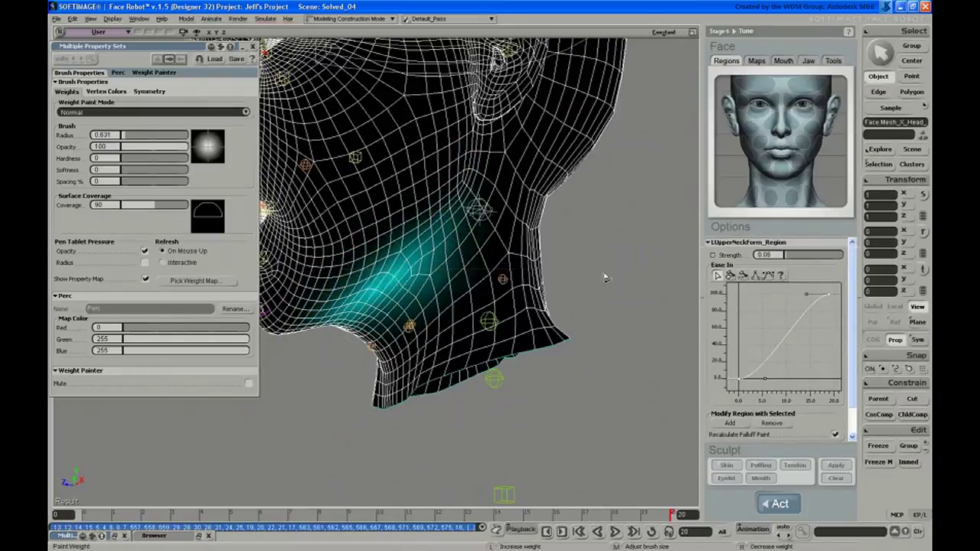
Raise the left upper-neck region's Strength and refine its painted falloff around the jaw and neck
key("s")
right_click_drag(606, 275, 449, 214)
key("s")
left_click_drag(785, 254, 791, 255)
key("w")
right_click_drag(437, 230, 360, 359)
key("s")
mouse_move(459, 306)
right_mouse_down()
mouse_move(529, 326)
mouse_move(498, 306)
right_mouse_up()
key("s")
mouse_move(497, 306)
left_mouse_down()
mouse_move(563, 345)
mouse_move(570, 306)
left_mouse_up()
key("s")
right_click_drag(429, 337, 510, 375)
left_click_drag(528, 329, 562, 283)
Set the left upper-neck region's Strength to 0.306 and return to a shaded view
key("s")
right_click_drag(510, 329, 563, 336)
left_click_drag(785, 254, 788, 255)
left_click_drag(536, 337, 581, 306)
key("space")
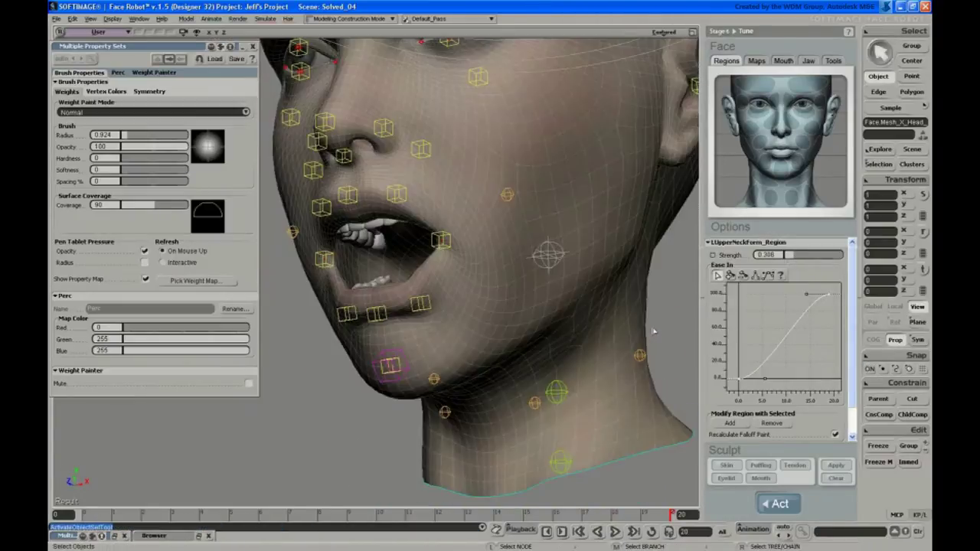
Deselect the head mesh and fine-tune the left upper-neck region's Strength to 0.288
left_click(663, 323)
key("s")
middle_click_drag(558, 301, 548, 219)
right_click_drag(544, 253, 564, 252)
mouse_move(797, 257)
left_mouse_down()
mouse_move(784, 259)
mouse_move(793, 254)
left_mouse_up()
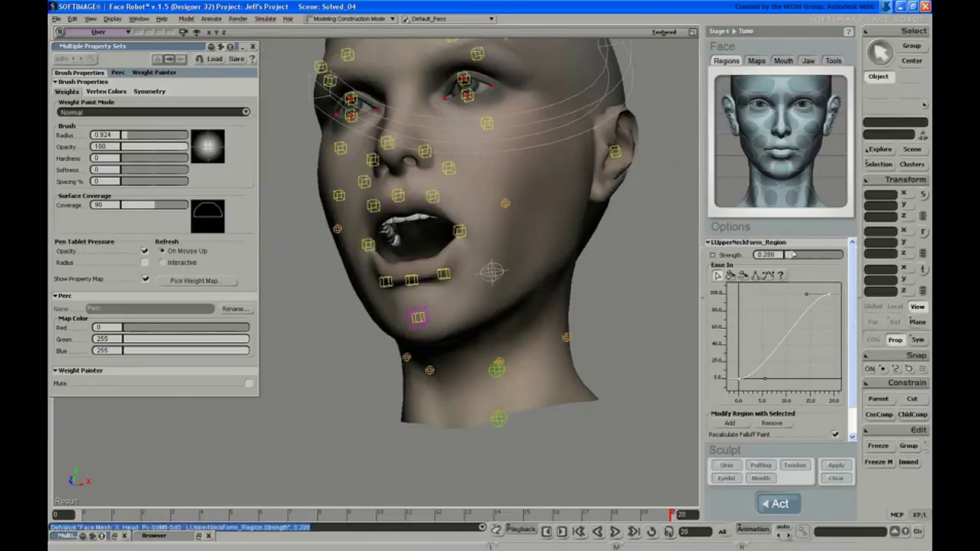
Switch to the right upper-neck region and set its Strength to 0.216
left_click(762, 183)
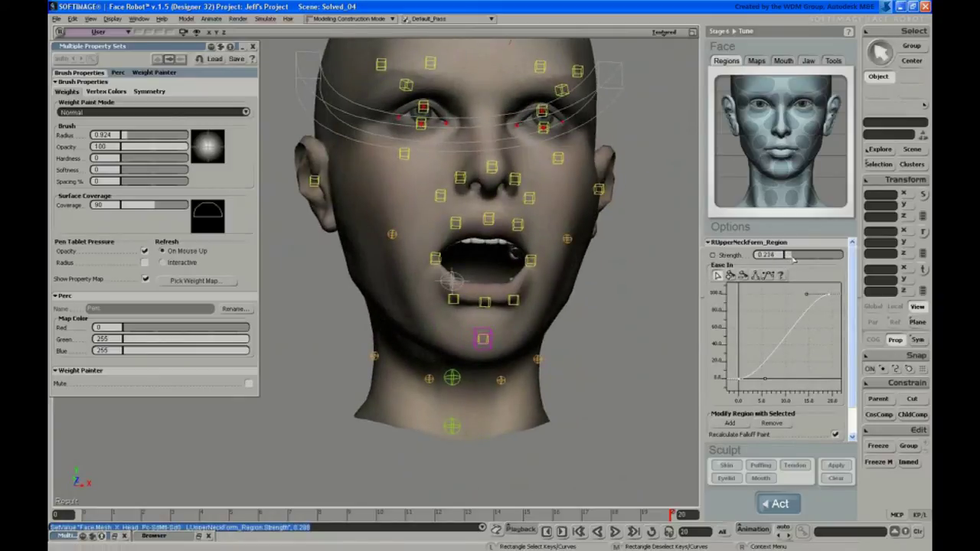
left_click_drag(793, 260, 793, 260)
key("s")
right_click_drag(588, 308, 570, 329)
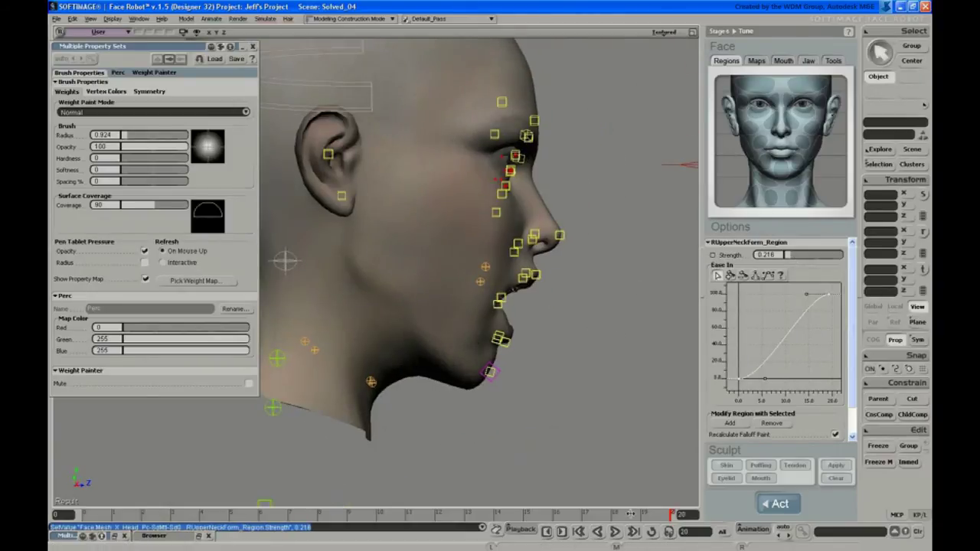
Scrub the mouth-opening animation from profile and three-quarter views to examine how the jaw and neck deform
left_click_drag(145, 480, 50, 474)
left_click_drag(445, 535, 638, 546)
key("s")
right_click_drag(517, 349, 321, 371)
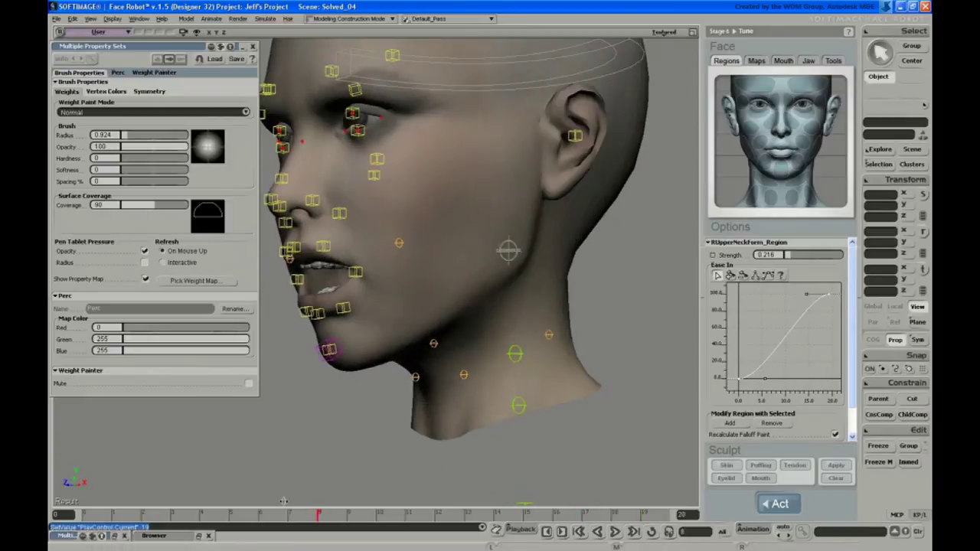
left_click_drag(696, 536, 728, 535)
key("s")
right_click_drag(421, 337, 476, 297)
left_click_drag(612, 514, 82, 515)
Scrub through the mouth opening again from the right profile and end at frame 0 to check the upper neck
key("s")
right_click_drag(408, 367, 507, 396)
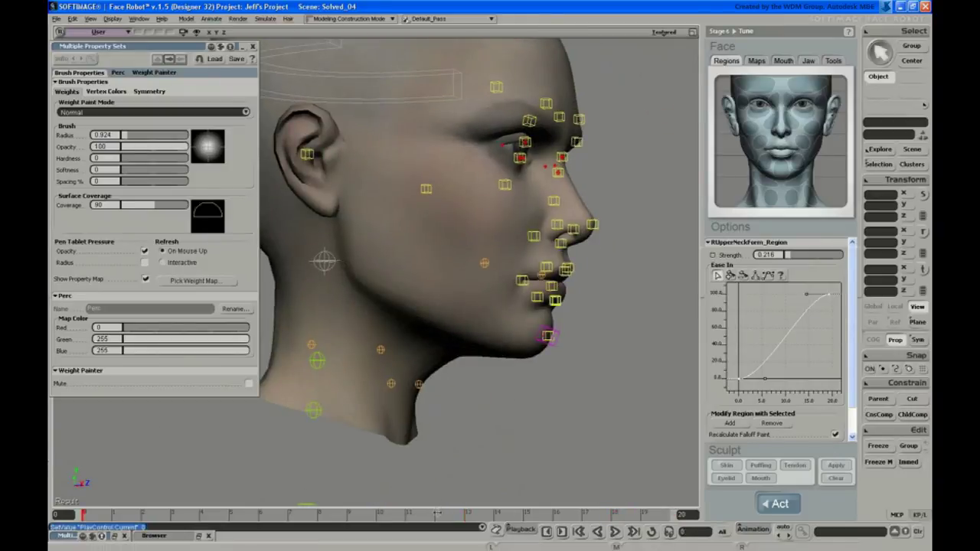
left_click_drag(437, 512, 712, 539)
left_click_drag(416, 509, 83, 513)
key("s")
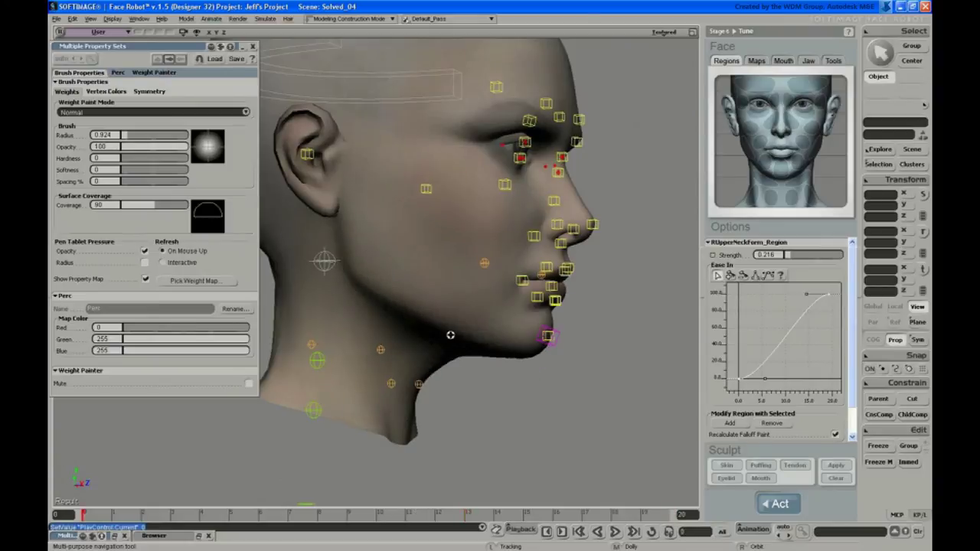
right_click_drag(451, 334, 462, 325)
middle_click_drag(479, 308, 480, 359)
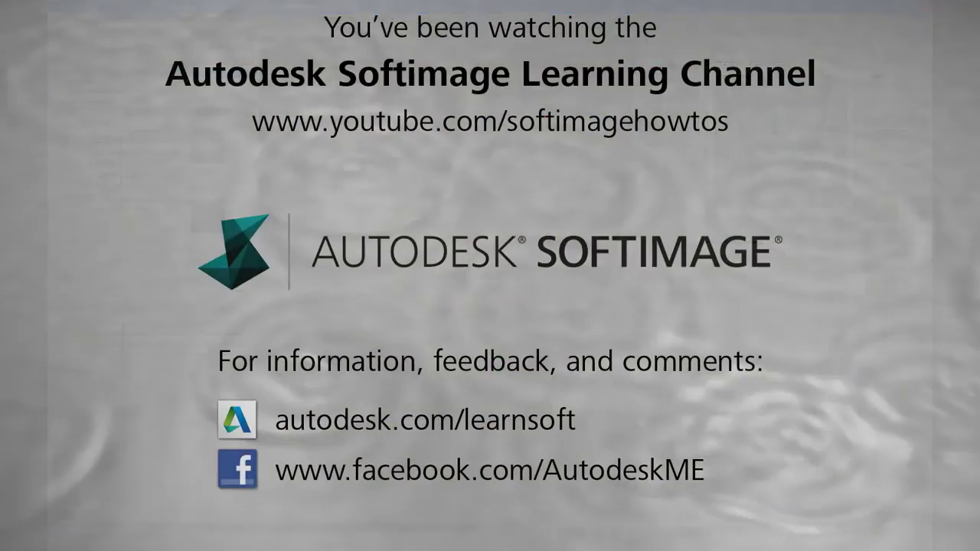